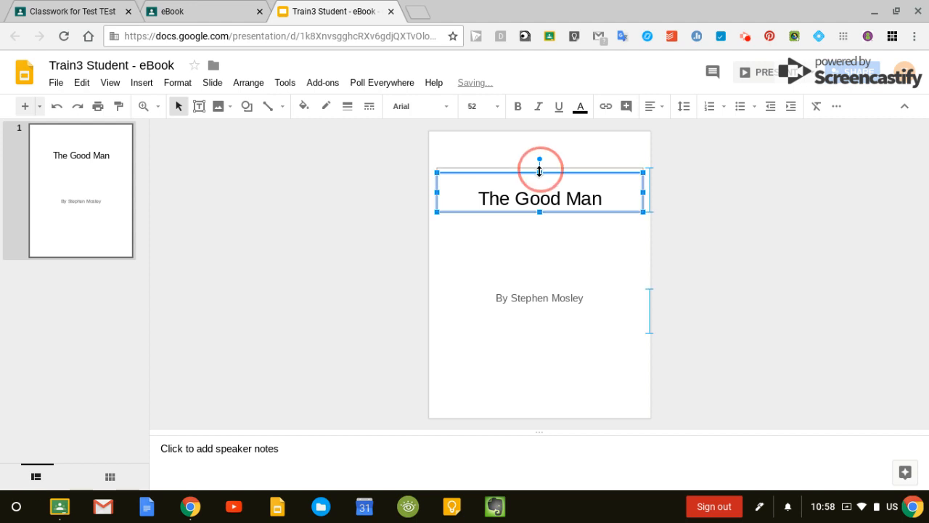
Step: Resize the author line's text box on the cover so it forms a short box near the page's lower edge
left_click(542, 299)
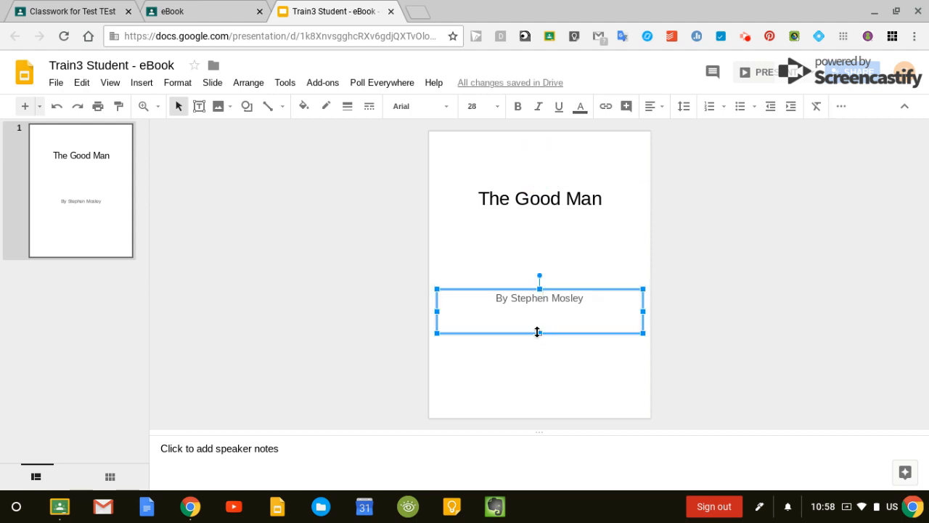
left_click_drag(544, 333, 542, 399)
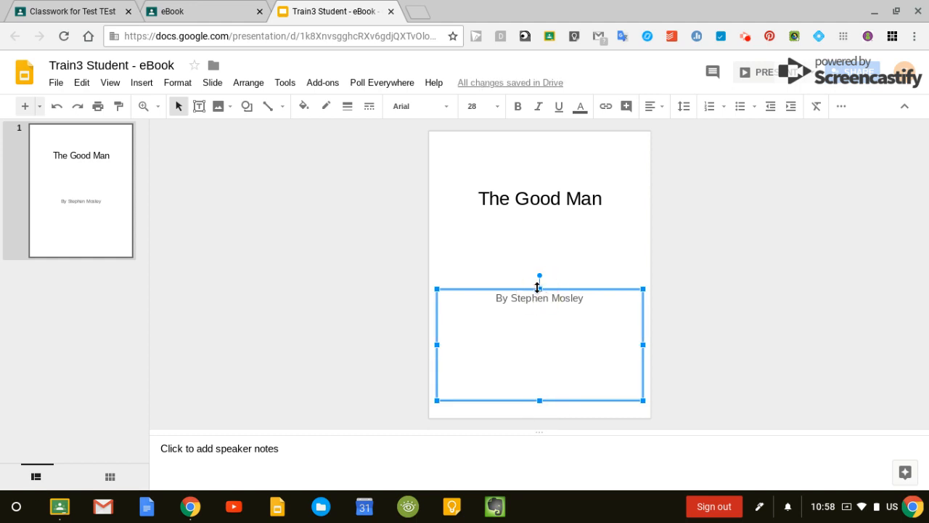
left_click_drag(537, 288, 542, 367)
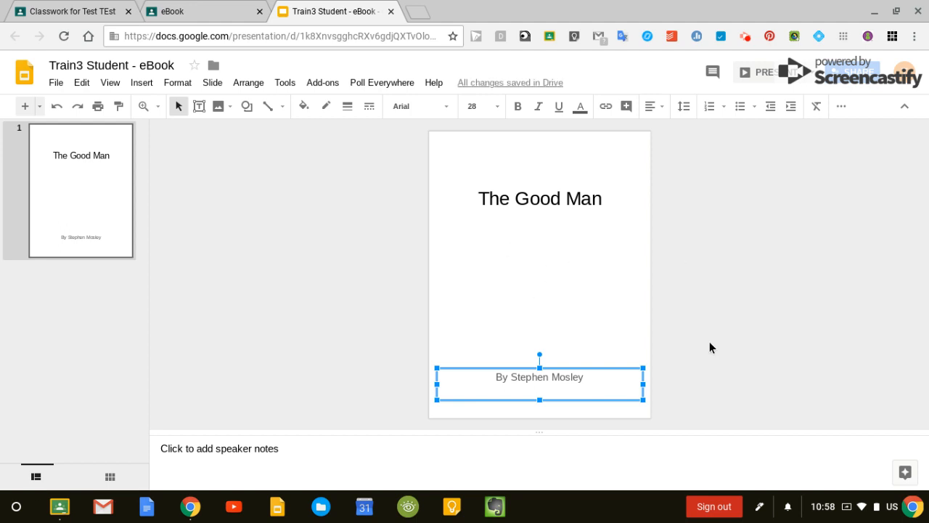
Step: Search Explore's images for "man" and insert the first photo, the bearded man by the sea, on the cover
left_click(885, 478)
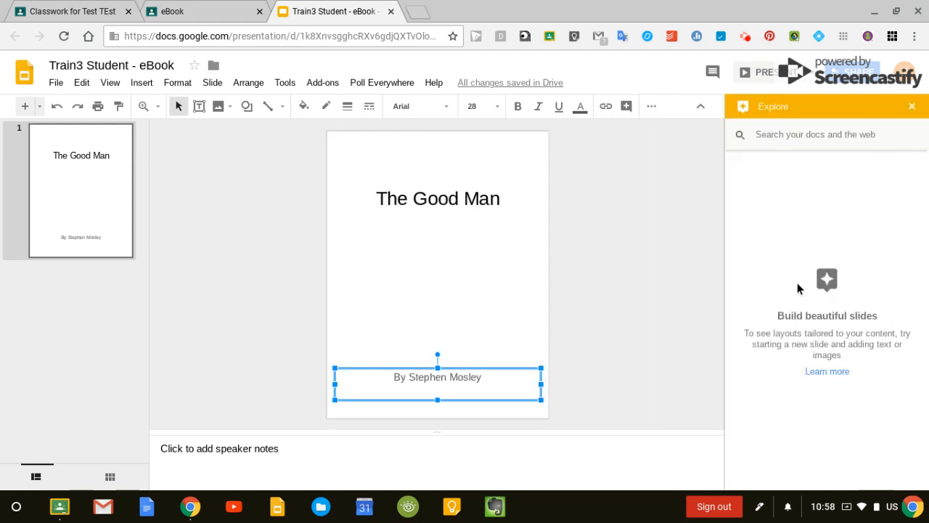
left_click(789, 134)
type("man")
key("Return")
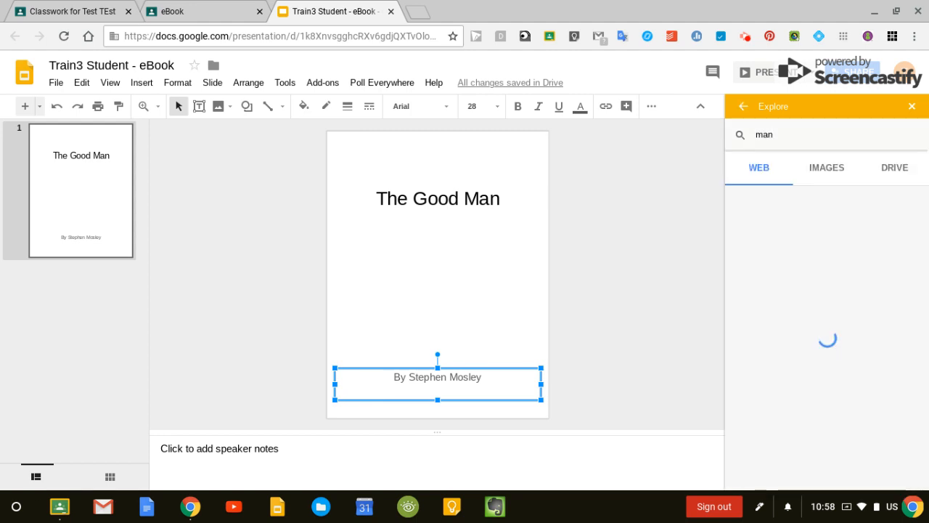
left_click(830, 175)
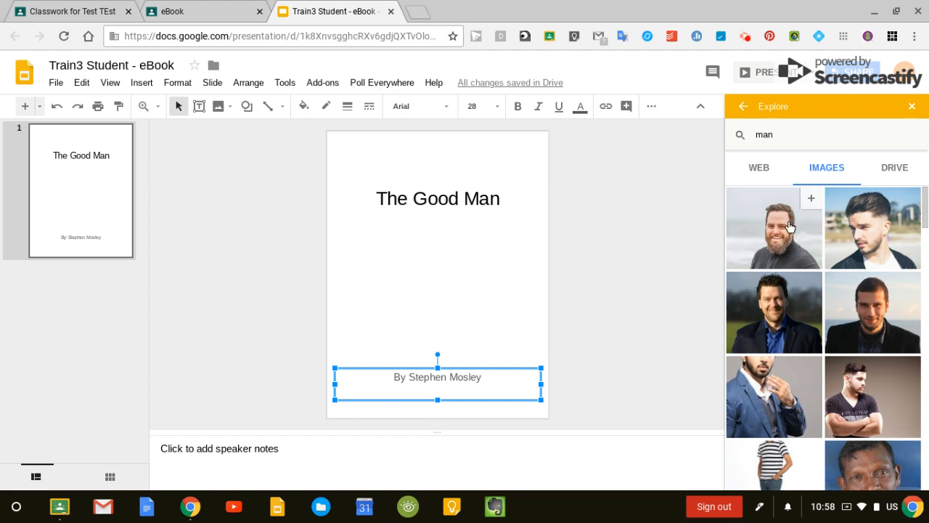
left_click(780, 231)
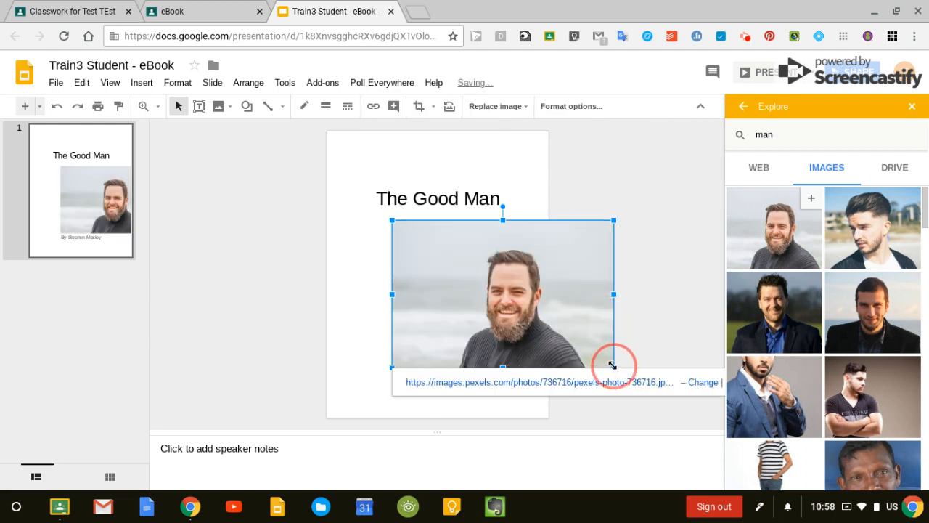
Step: Narrow the man's photo and center it on the cover between the title and the author line
left_click_drag(612, 365, 540, 357)
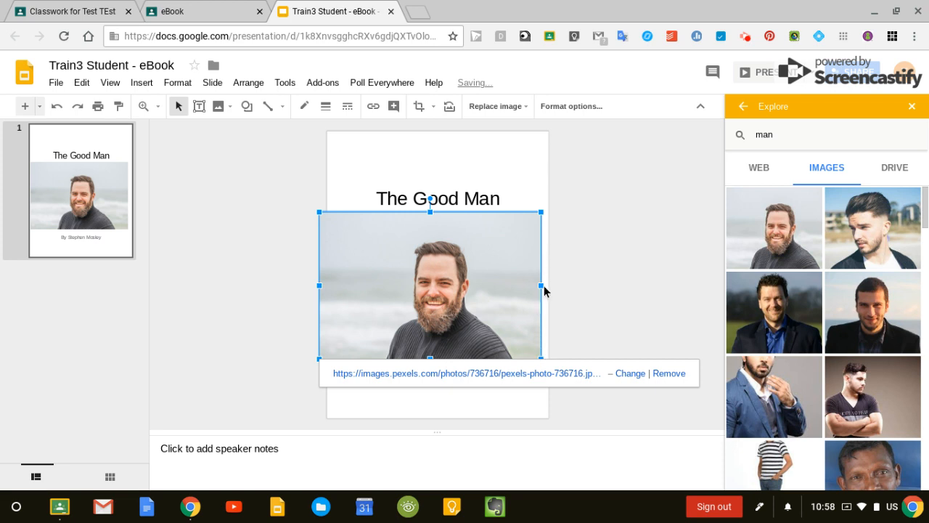
left_click_drag(541, 286, 479, 292)
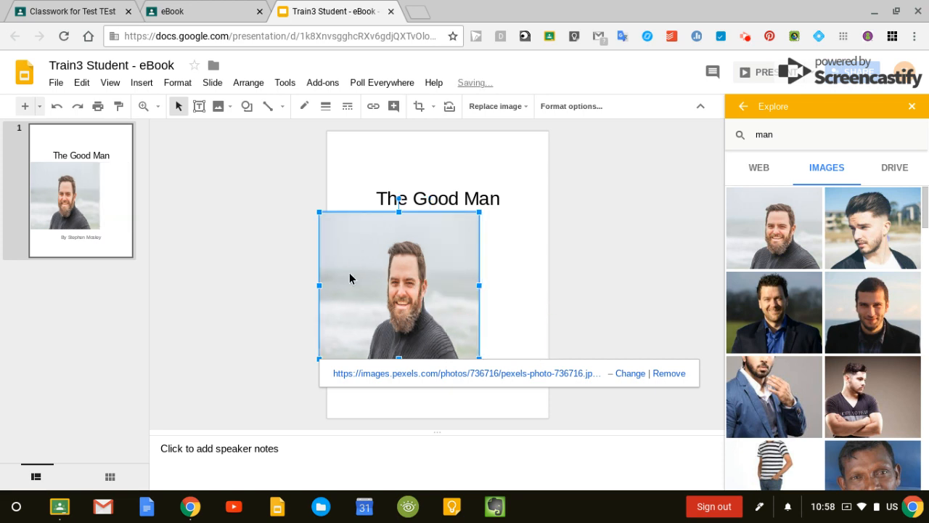
left_click_drag(373, 276, 412, 273)
left_click(611, 274)
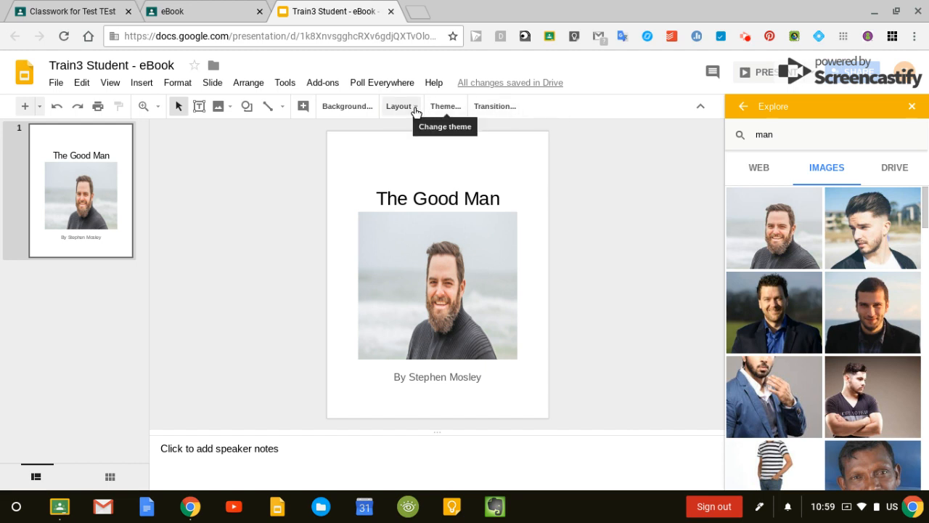
Step: Apply the Streamline theme to the presentation
left_click(440, 107)
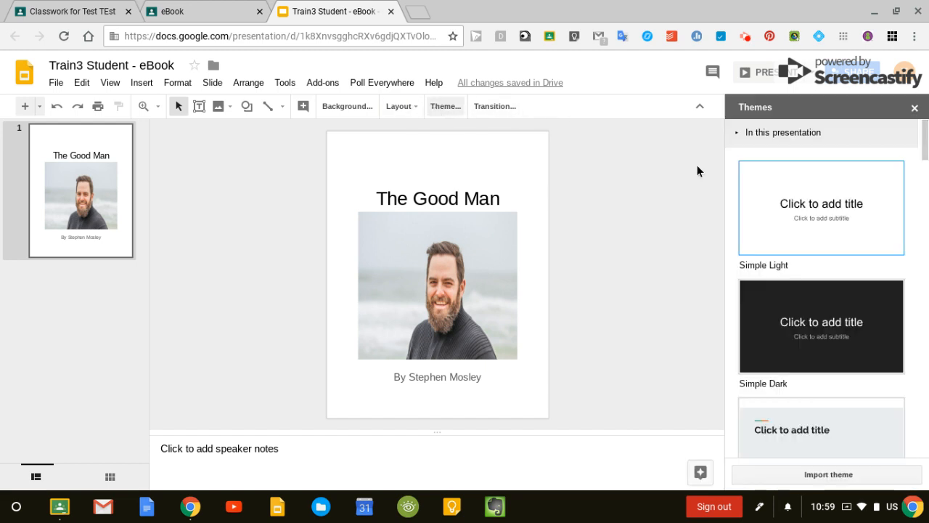
scroll(865, 377, "down", 3)
left_click(826, 290)
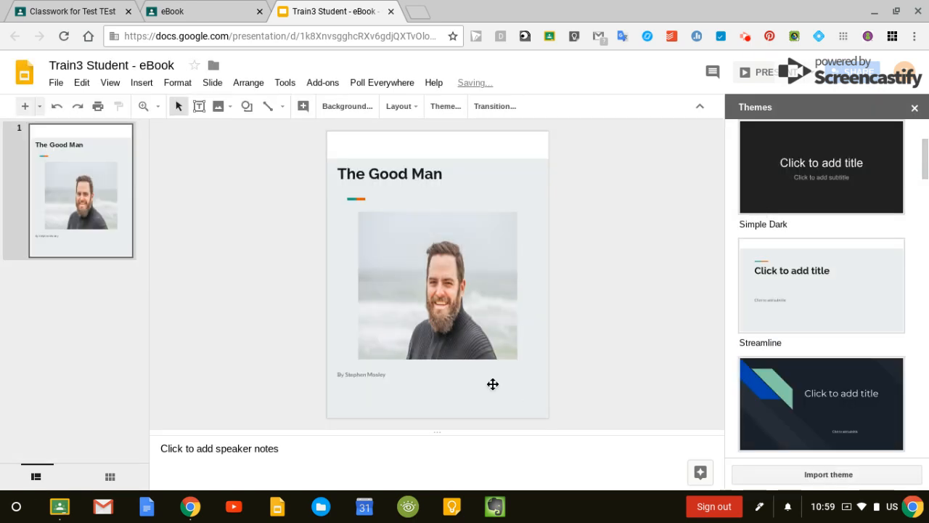
Step: Add a second slide and title it "Chapter 1"
left_click(22, 108)
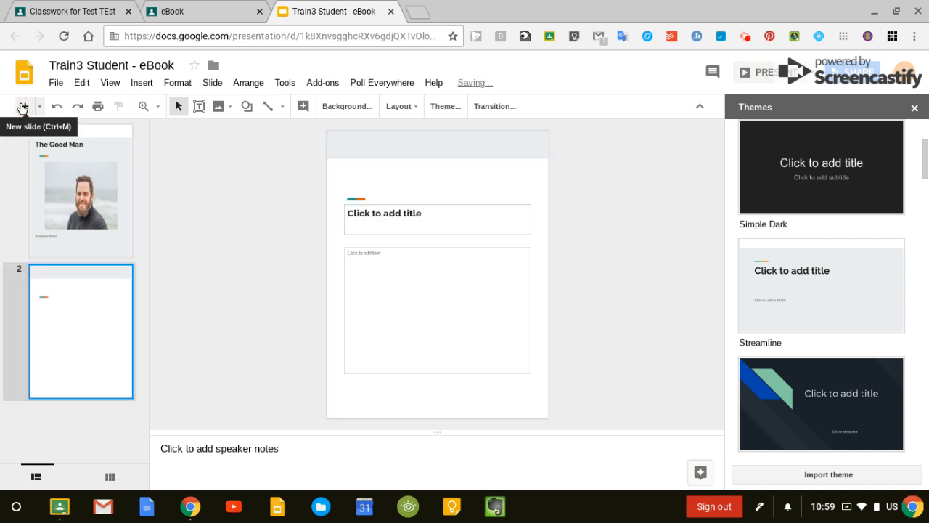
left_click(406, 215)
type("Chapter 1")
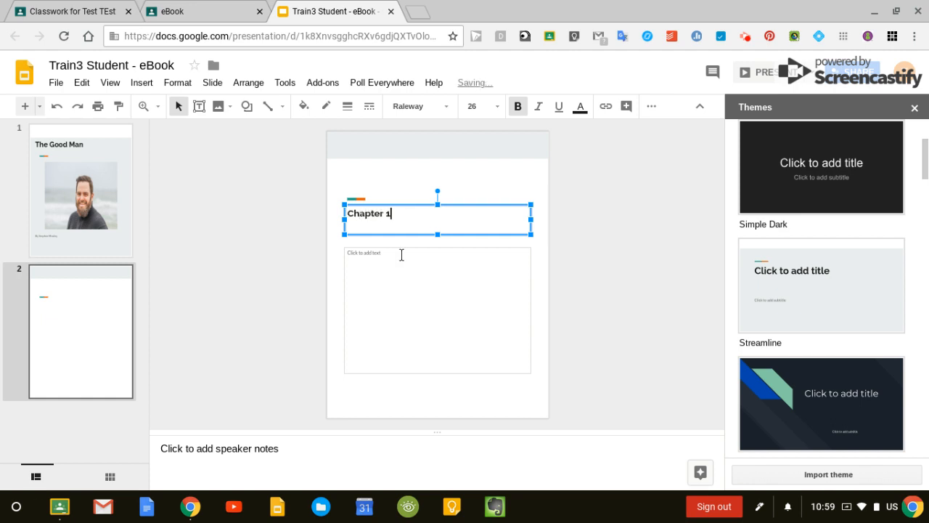
Step: Fill the Chapter 1 slide's body text box with several lines of random filler text
left_click(401, 255)
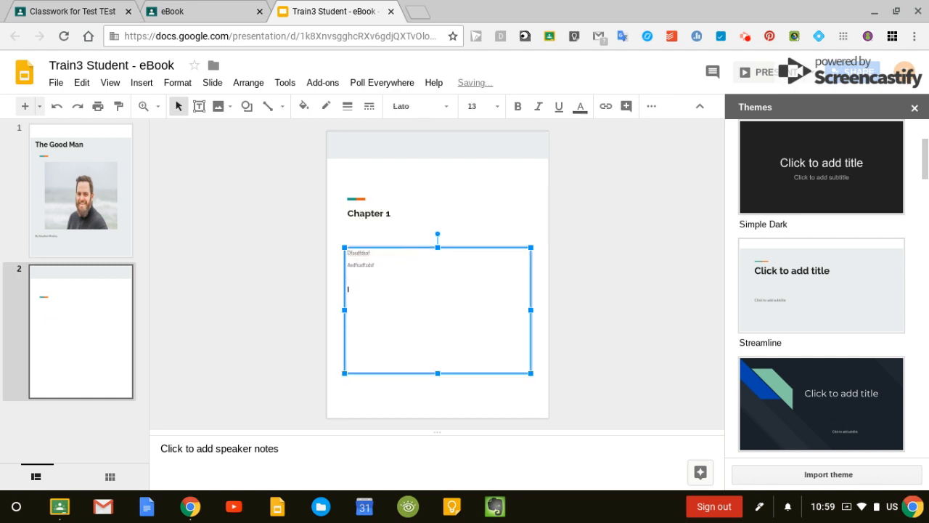
type("fasdfasw")
key("Return")
type("asdf")
type("sadfasdfasdf")
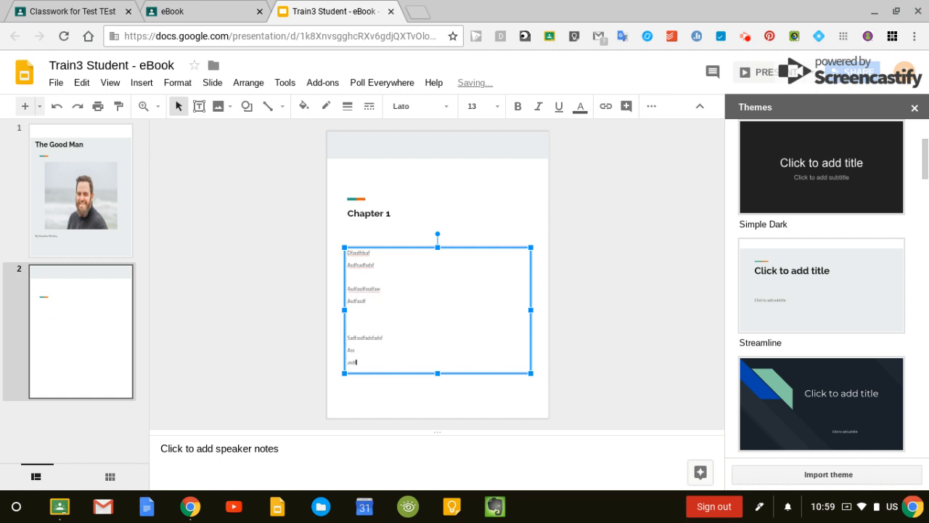
type("sdfasdffasfadsf")
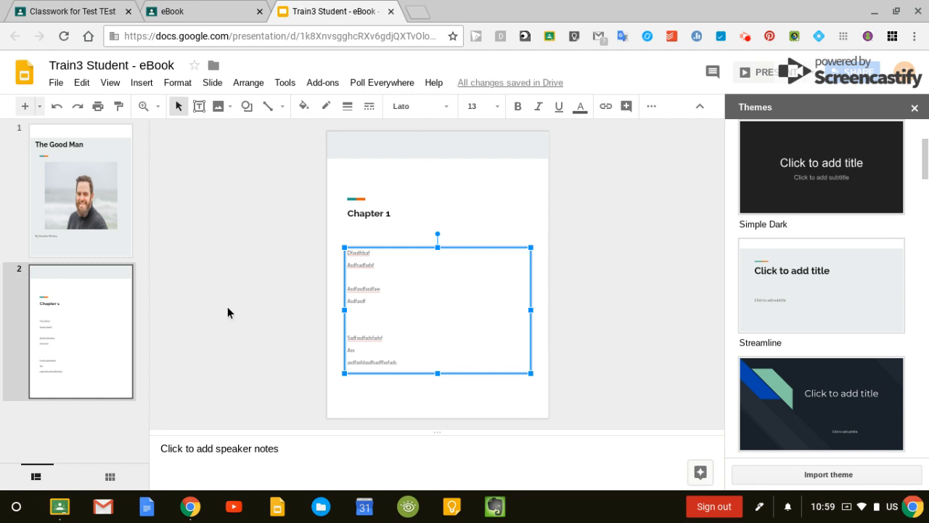
Step: Add a third slide and delete its title placeholder
left_click(24, 107)
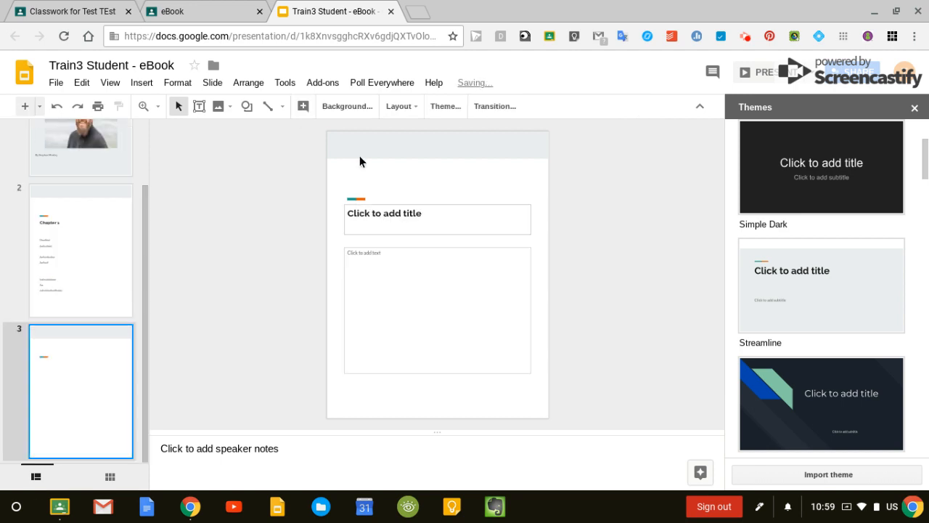
left_click(431, 203)
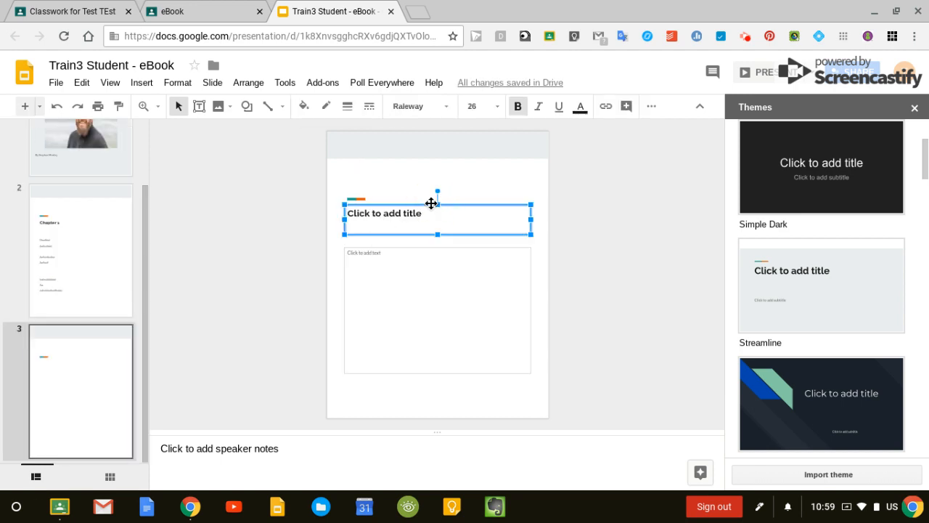
key("BackSpace")
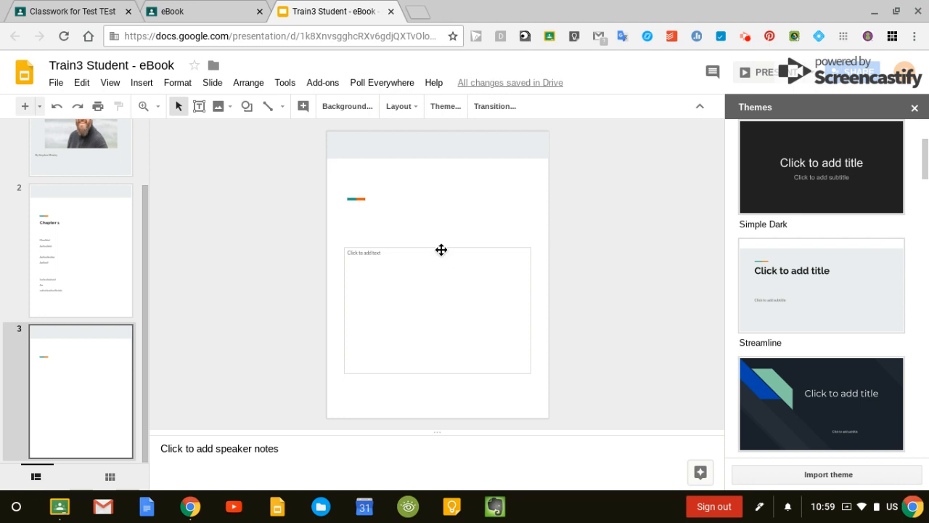
Step: Move the third slide's body text box to the lower half of the page and shorten it to fit
left_click_drag(440, 247, 445, 292)
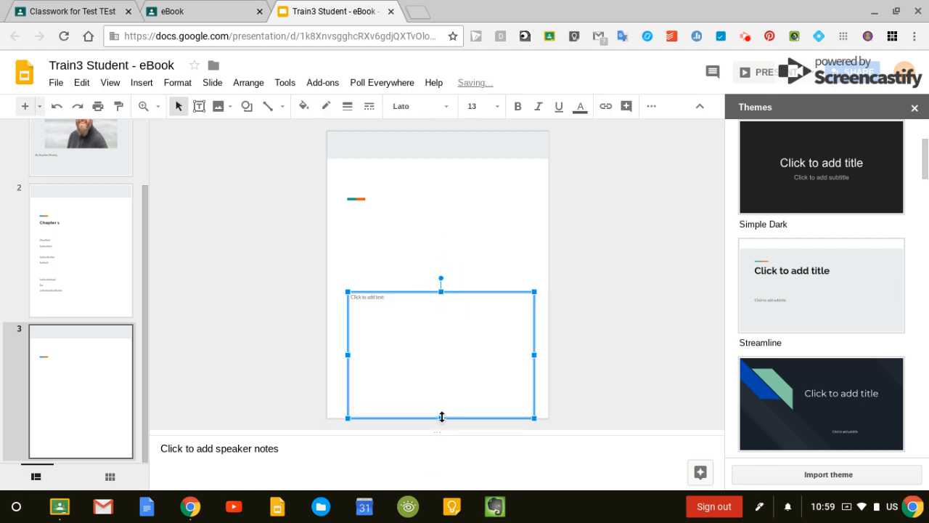
left_click_drag(441, 418, 441, 396)
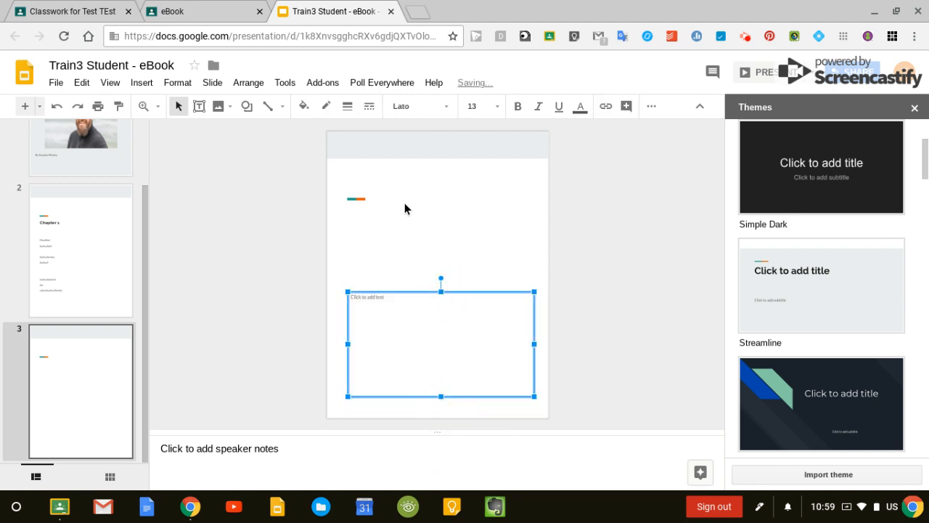
left_click(412, 234)
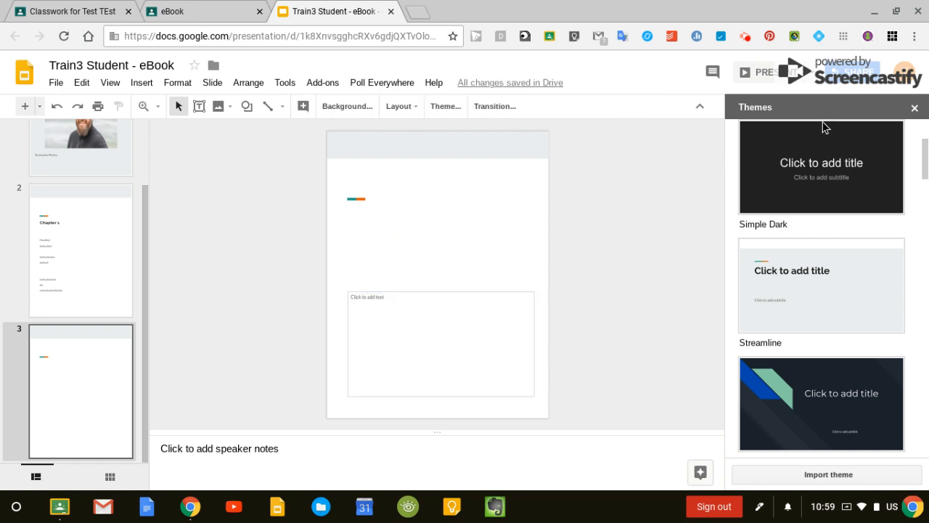
Step: Search Explore's images for "small town" and insert the first photo, the empty street at dusk, on the third slide
scroll(825, 151, "up", 2)
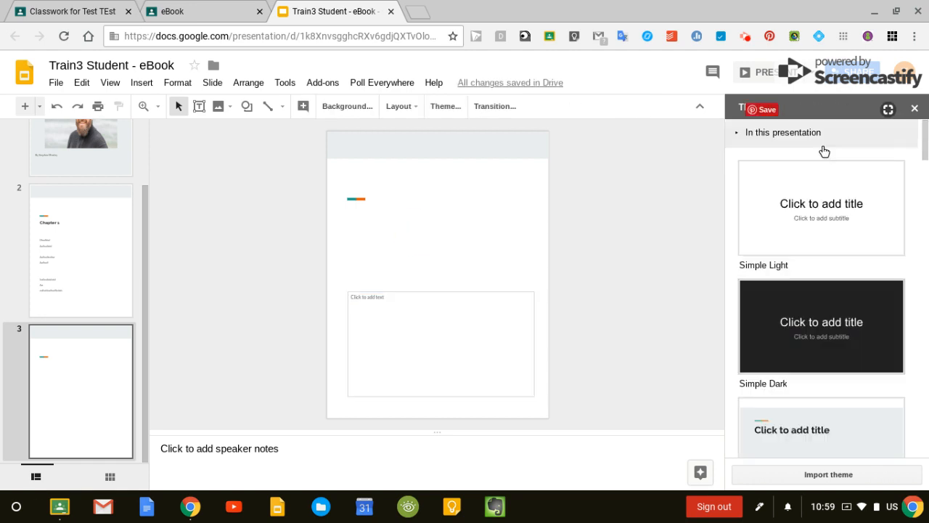
left_click(914, 109)
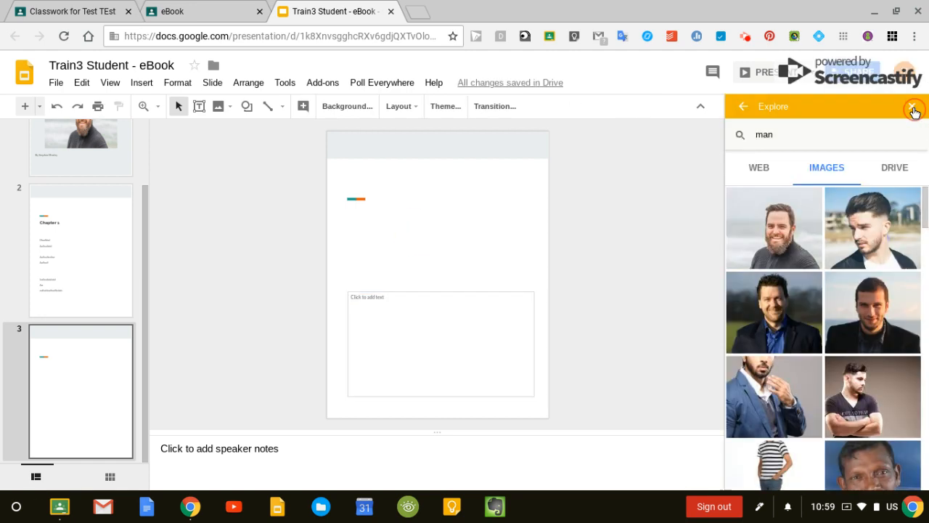
left_click(801, 137)
key("BackSpace")
key("BackSpace")
key("BackSpace")
type("s")
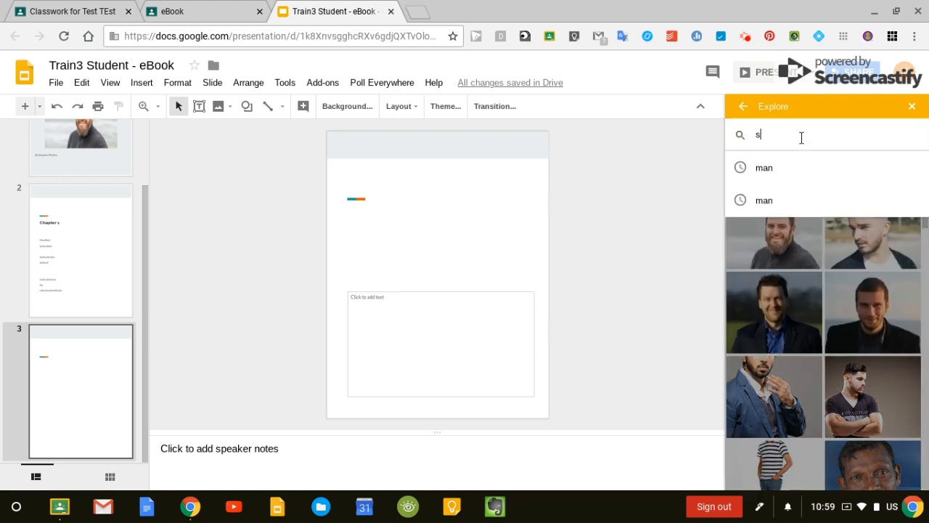
type("mall town")
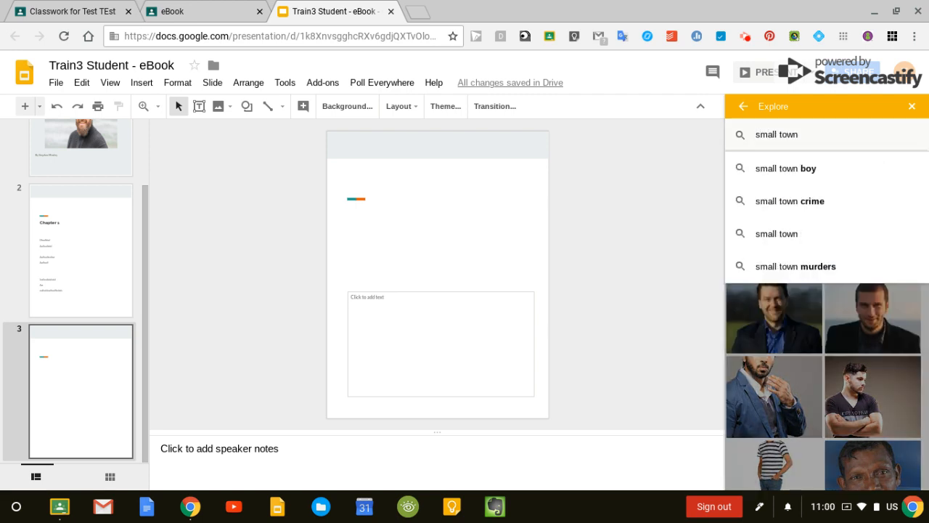
key("Return")
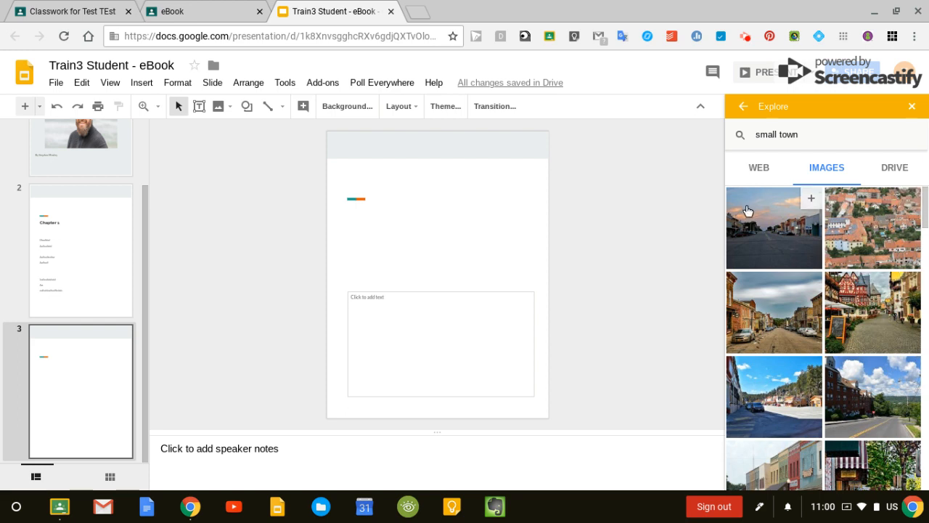
left_click(762, 234)
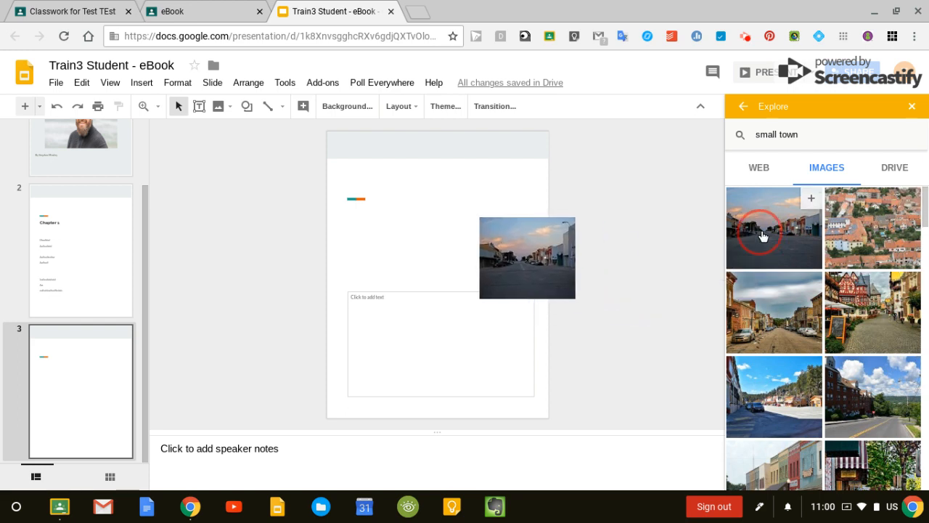
left_click_drag(762, 235, 382, 204)
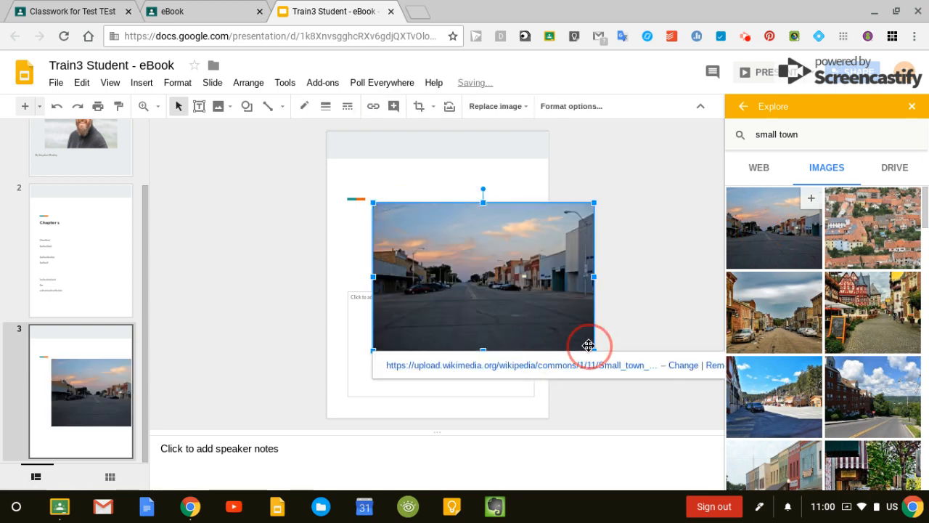
Step: Shrink the street photo to about half the page width and center it above the body text box
left_click_drag(592, 347, 505, 254)
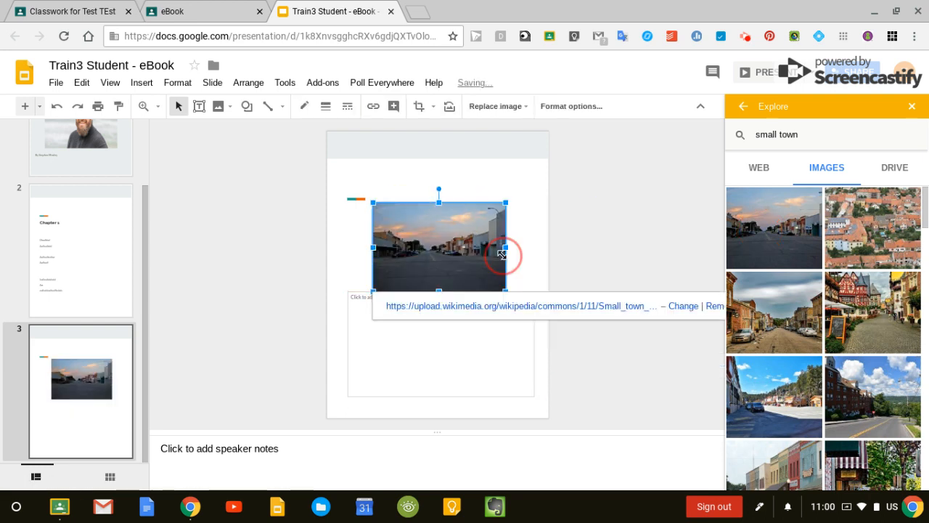
left_click(372, 290)
left_click_drag(372, 291, 393, 277)
left_click_drag(445, 233, 421, 227)
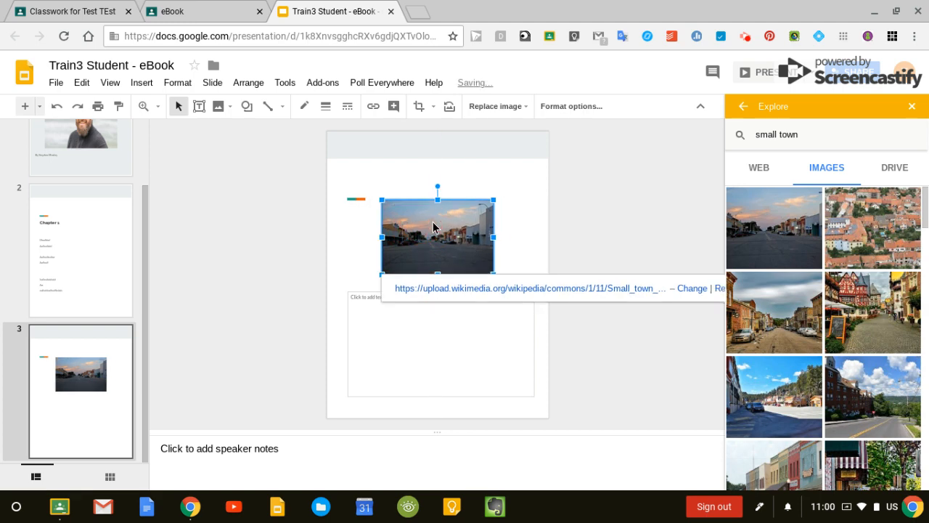
Step: Fill the third slide's body text box with several lines of random filler text beneath the street photo
left_click(428, 330)
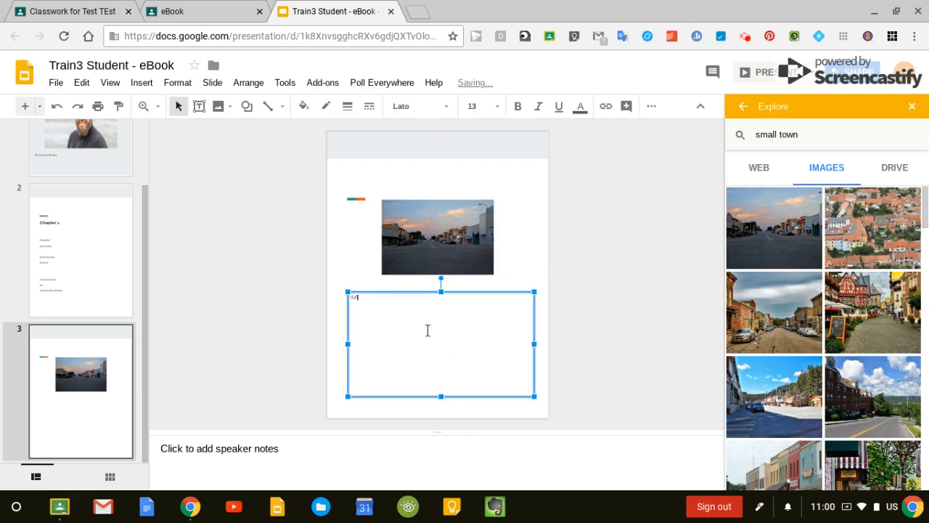
type("Asdfasdfas")
key("Return")
type("asdfasd")
key("Return")
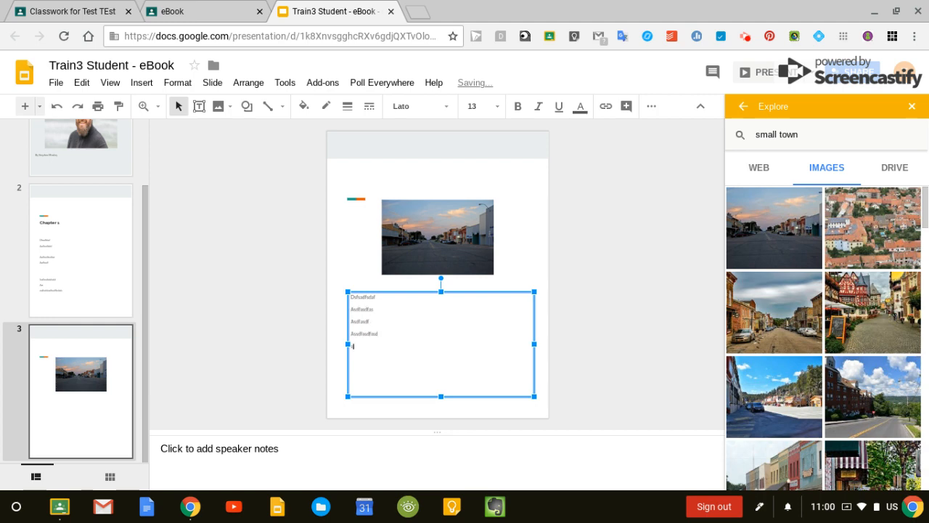
type("asdfasdfa")
left_click(575, 308)
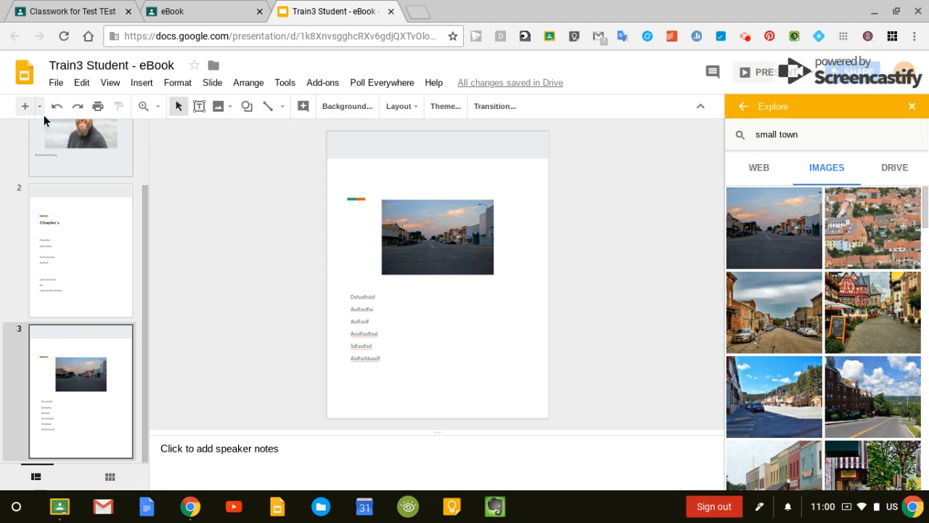
Step: Publish the eBook presentation to the web as a link with the default 3-second auto-advance and confirm the publication
left_click(64, 85)
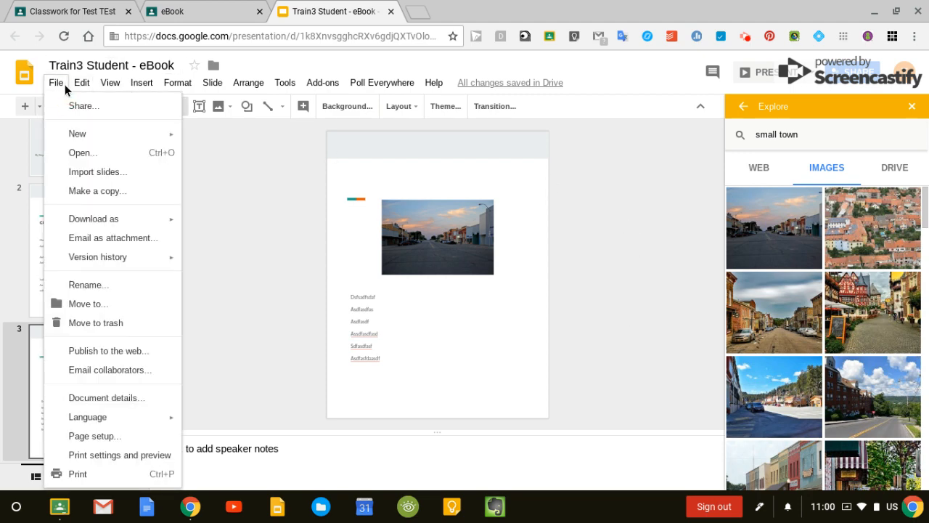
left_click(80, 351)
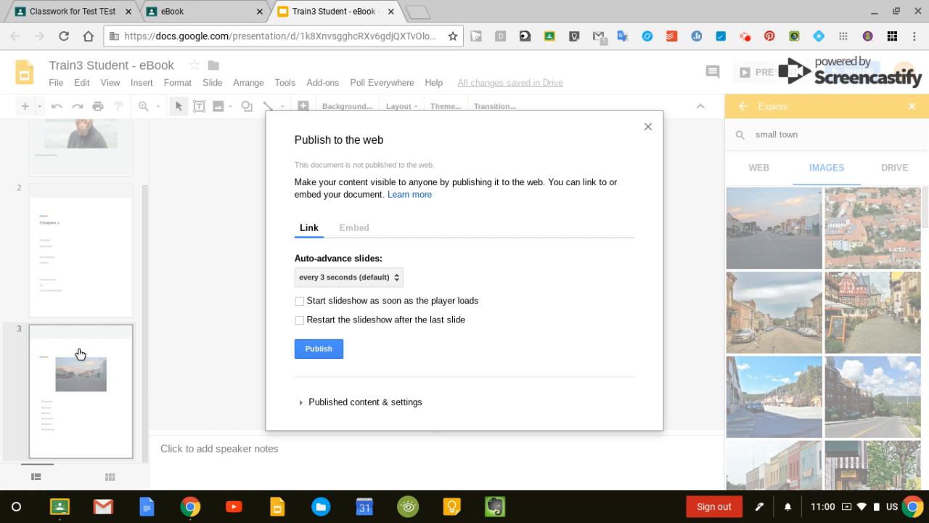
left_click(315, 350)
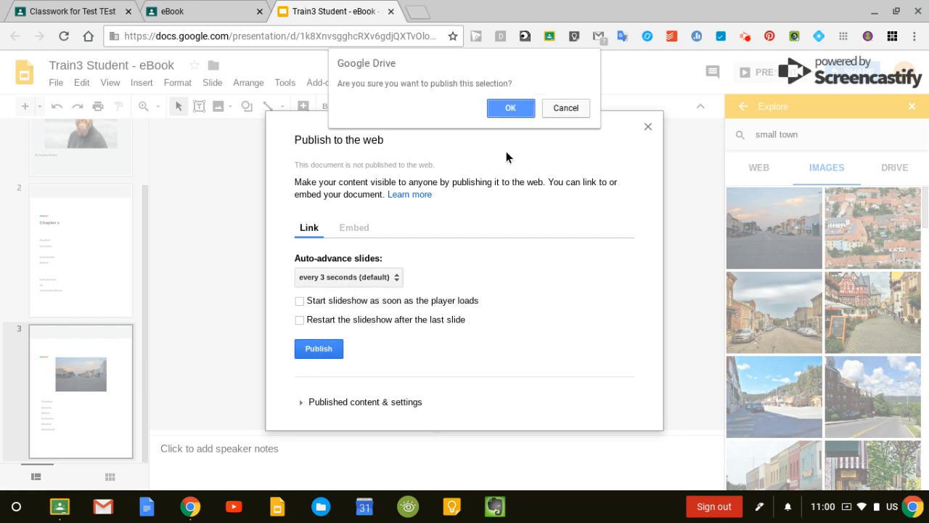
left_click(508, 105)
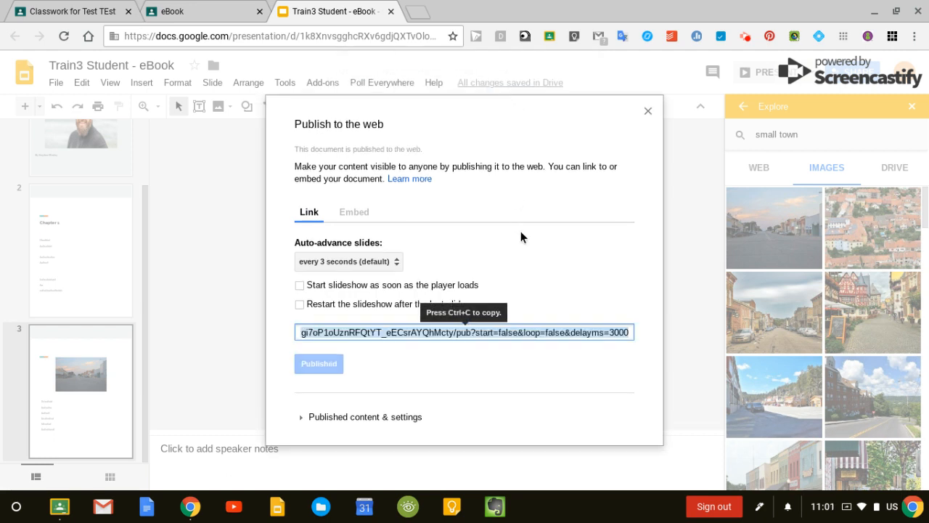
Step: Copy the presentation's complete published link and close the publishing settings
double_click(522, 328)
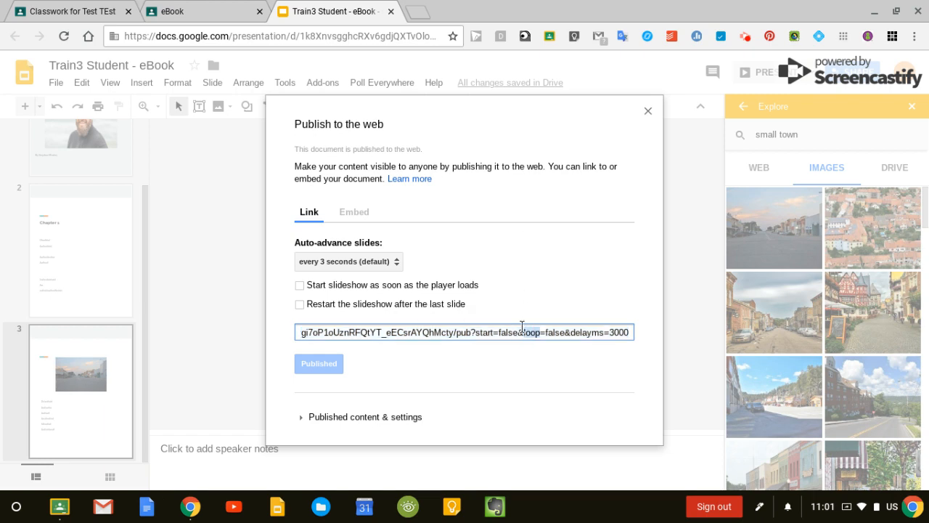
double_click(339, 334)
right_click(339, 333)
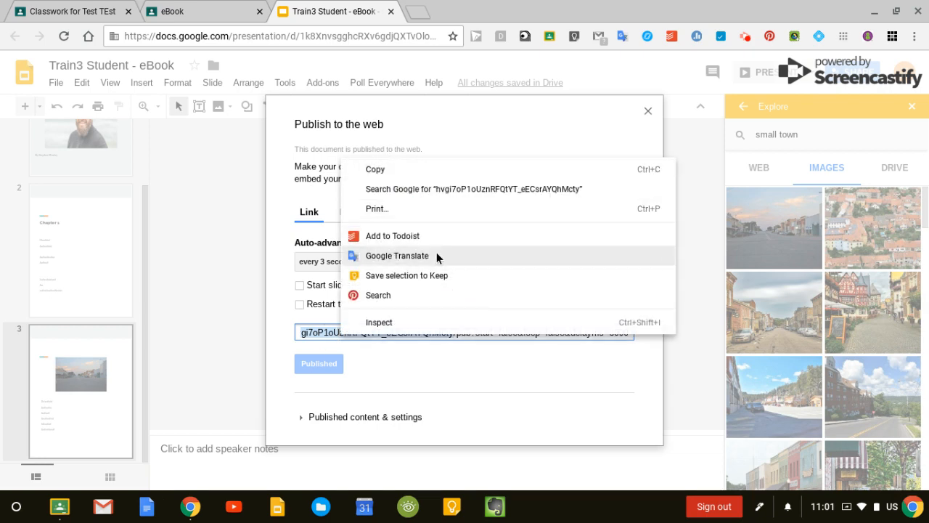
left_click(426, 333)
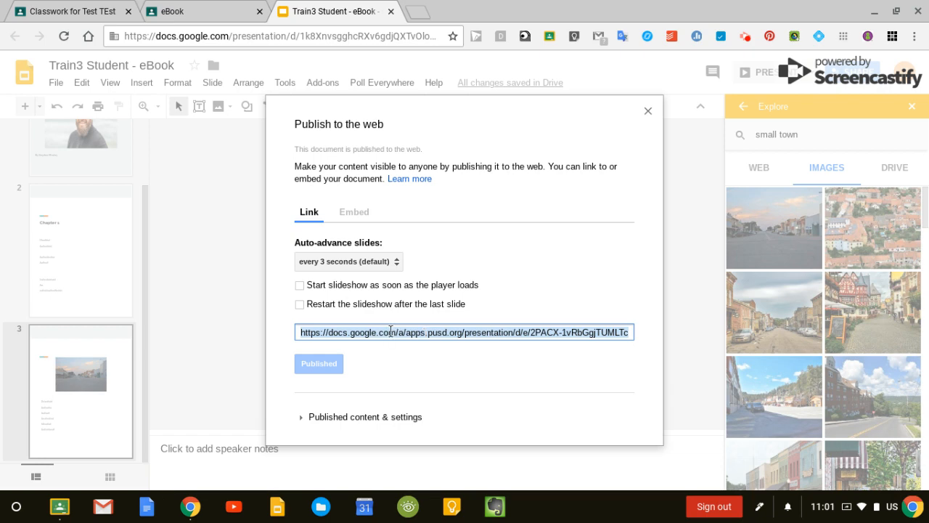
right_click(393, 331)
left_click(447, 172)
left_click(648, 110)
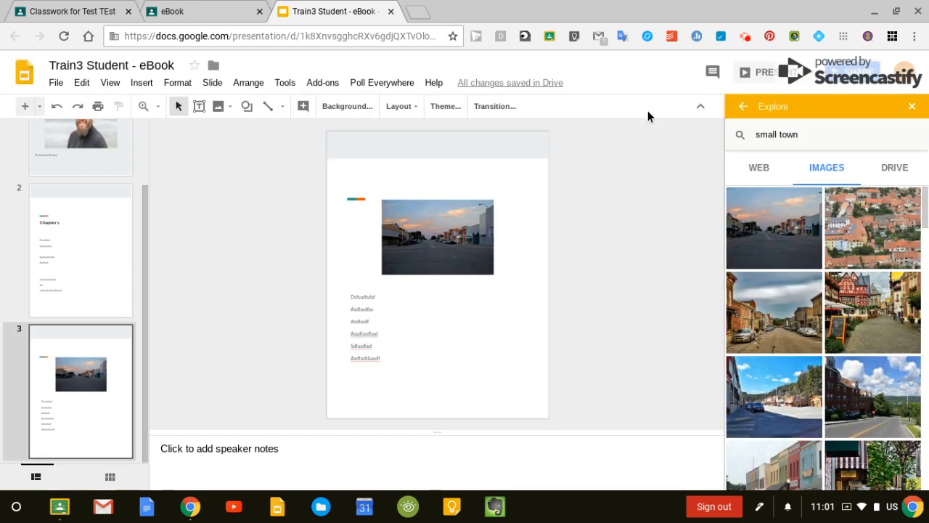
Step: Switch to the student's eBook assignment in Google Classroom, attach the copied published link, and turn in the work
left_click(195, 10)
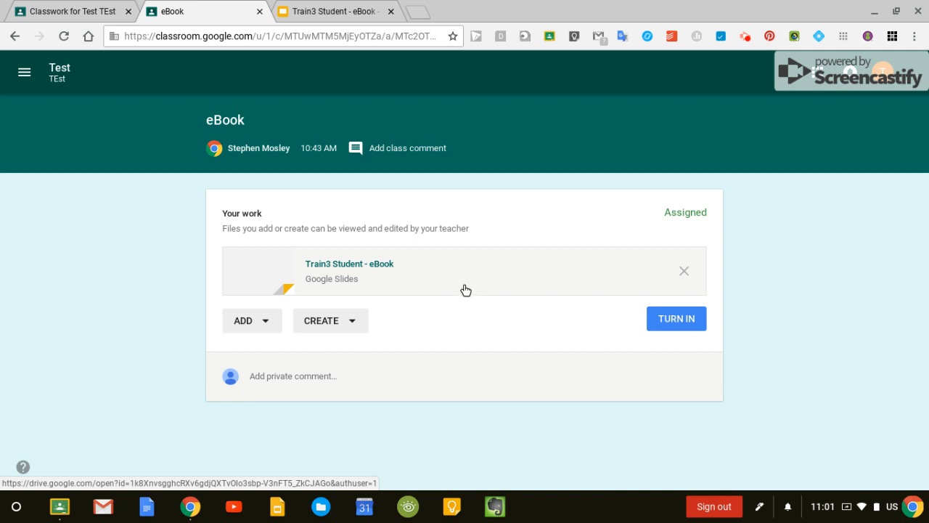
left_click(273, 332)
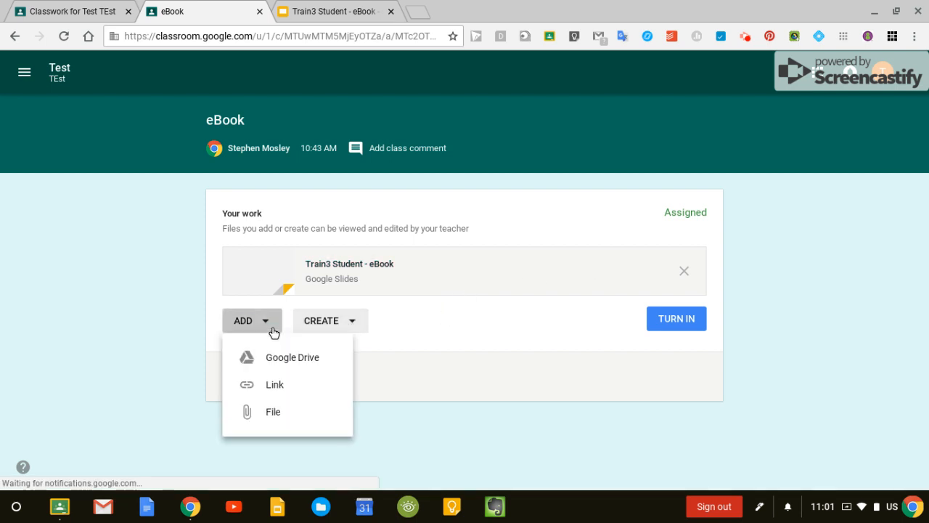
left_click(282, 386)
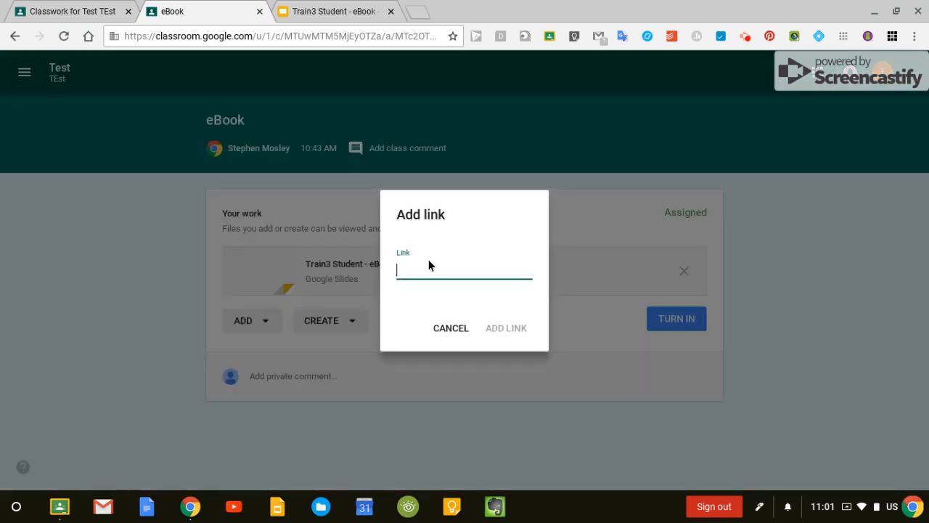
right_click(428, 262)
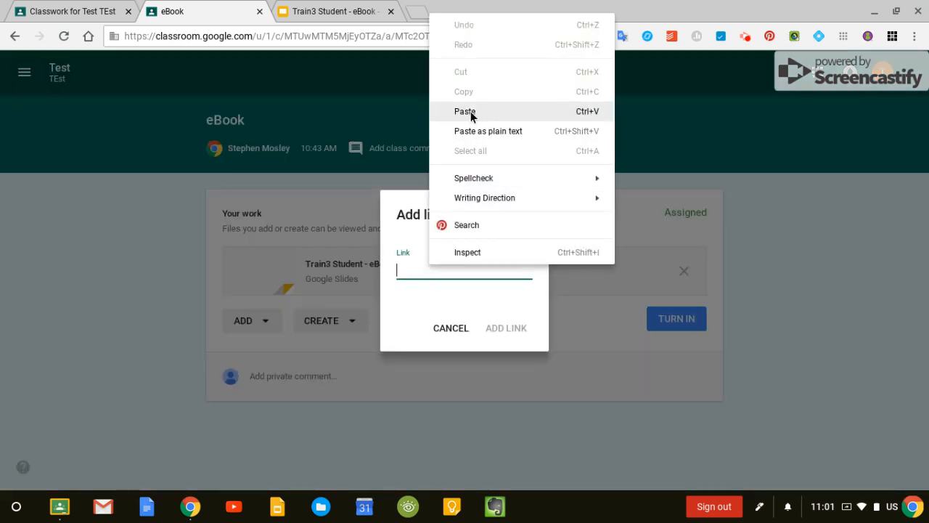
left_click(466, 111)
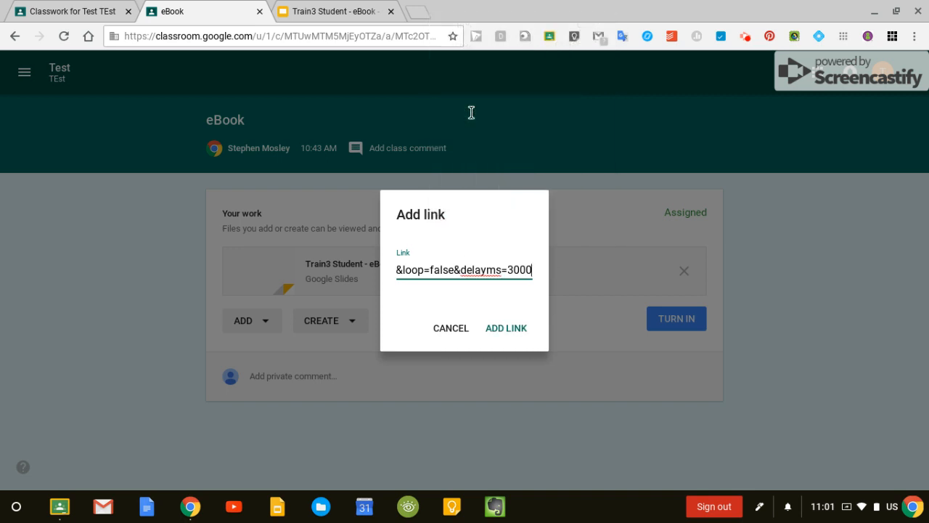
left_click(517, 333)
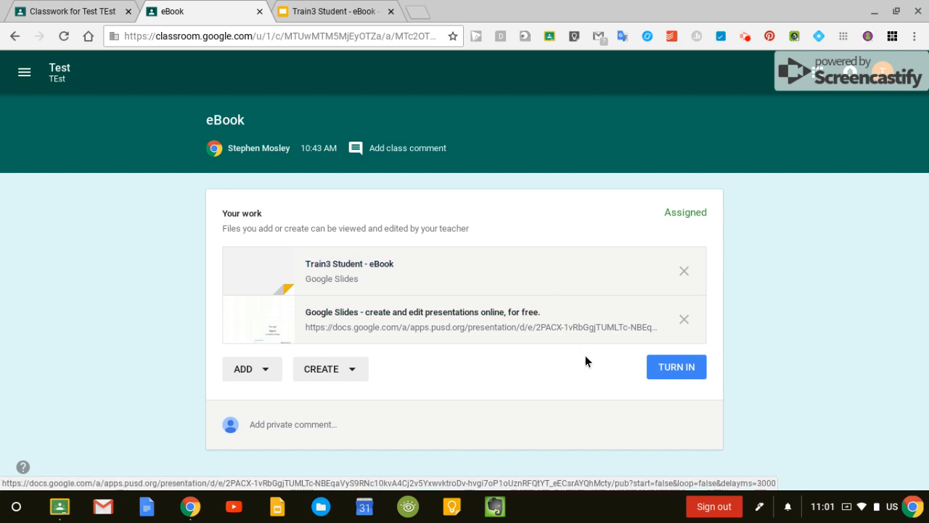
left_click(679, 371)
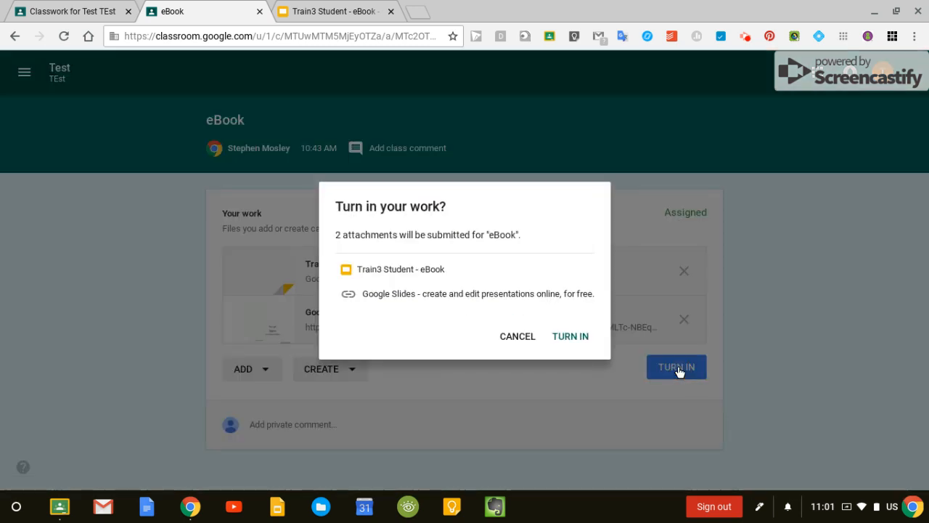
left_click(572, 334)
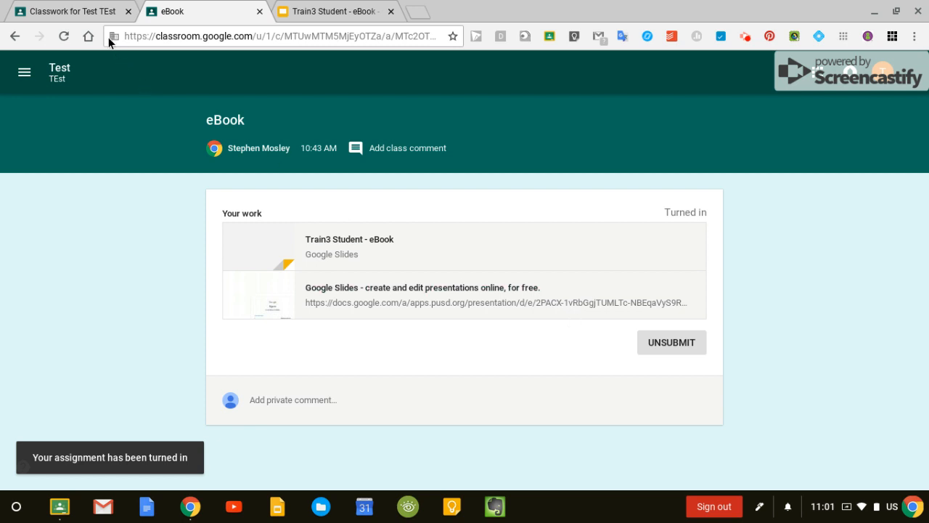
Step: In the teacher's Classroom view, open the eBook assignment's turned-in student work and view the attached Slides file
left_click(82, 11)
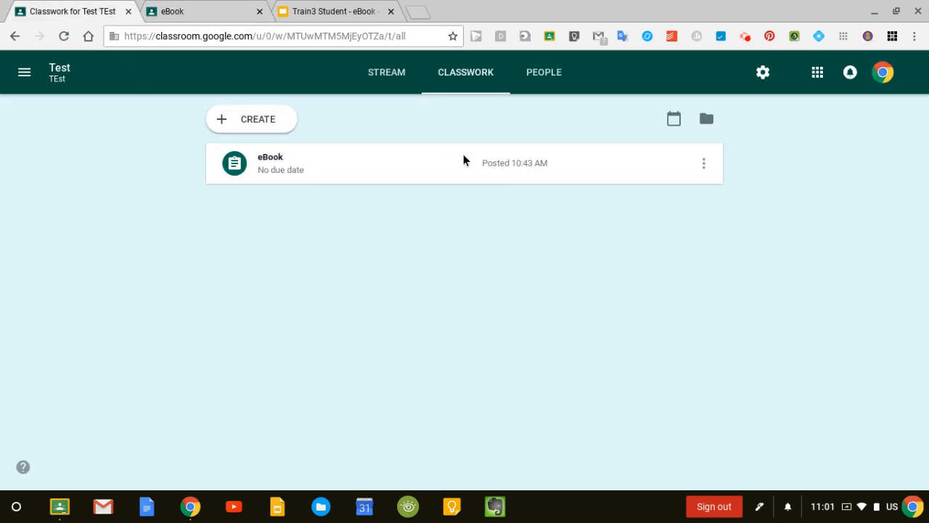
left_click(497, 169)
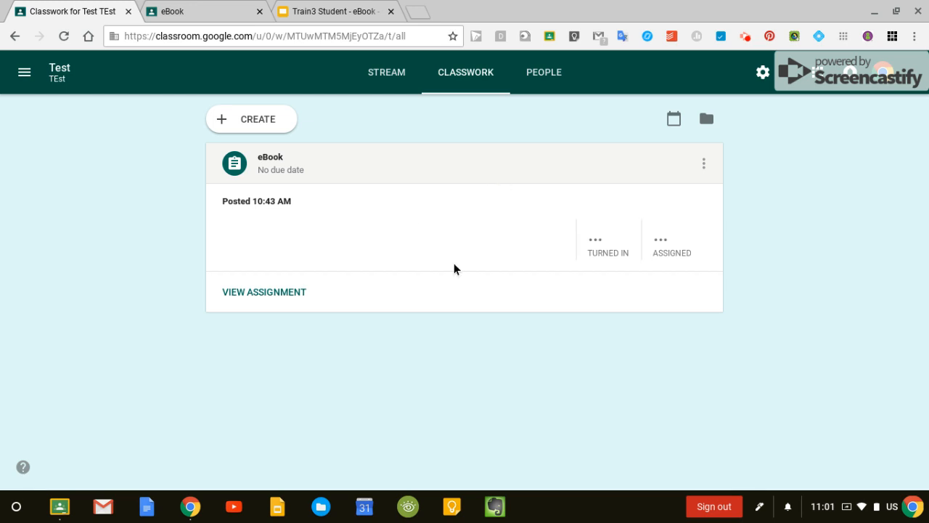
left_click(295, 291)
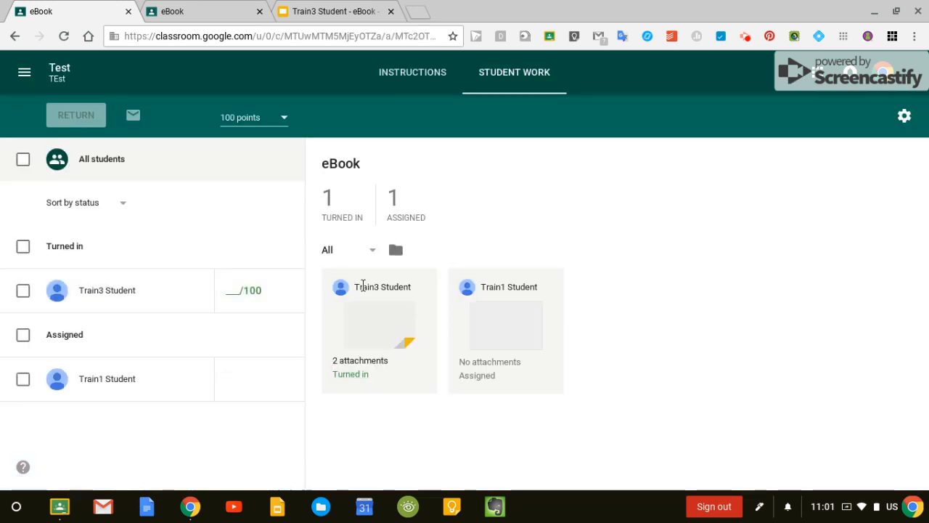
left_click(375, 321)
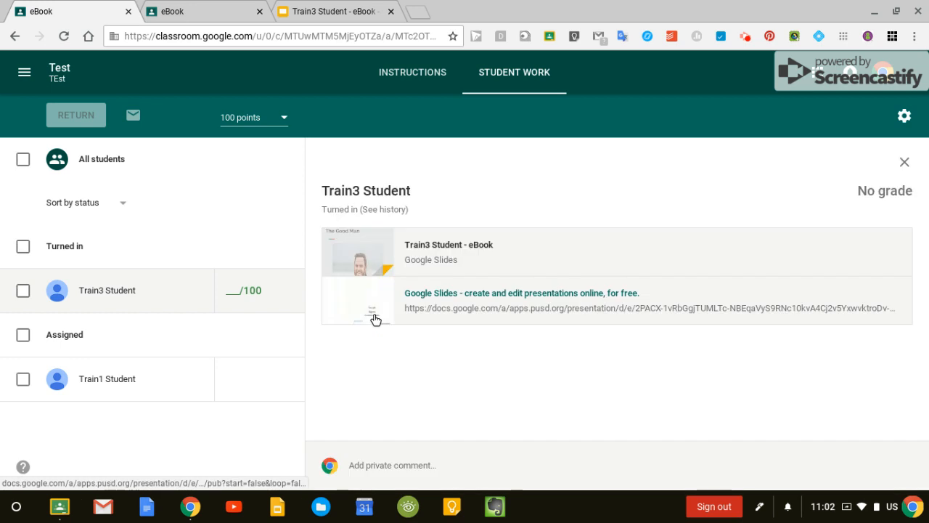
left_click(432, 247)
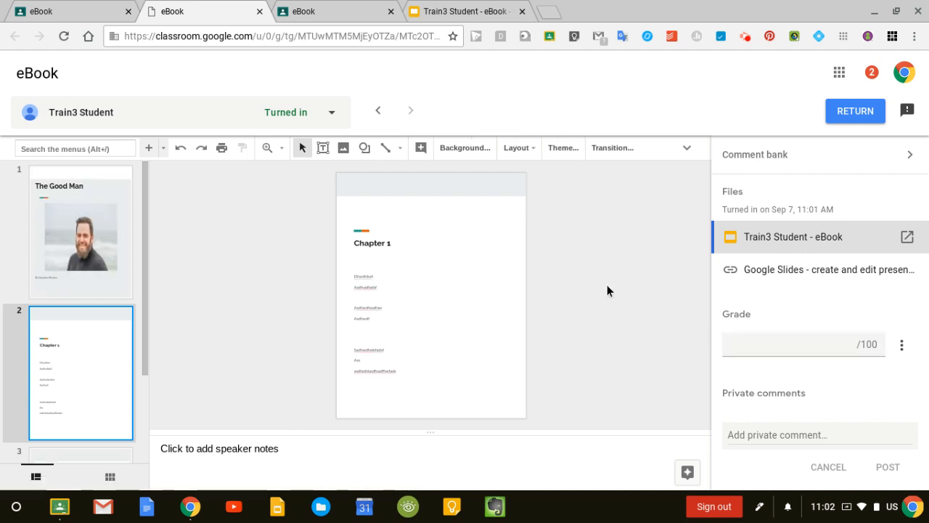
Step: Open the submission's published link, page back and forth through the eBook's three slides, and return to the student work page
left_click(72, 7)
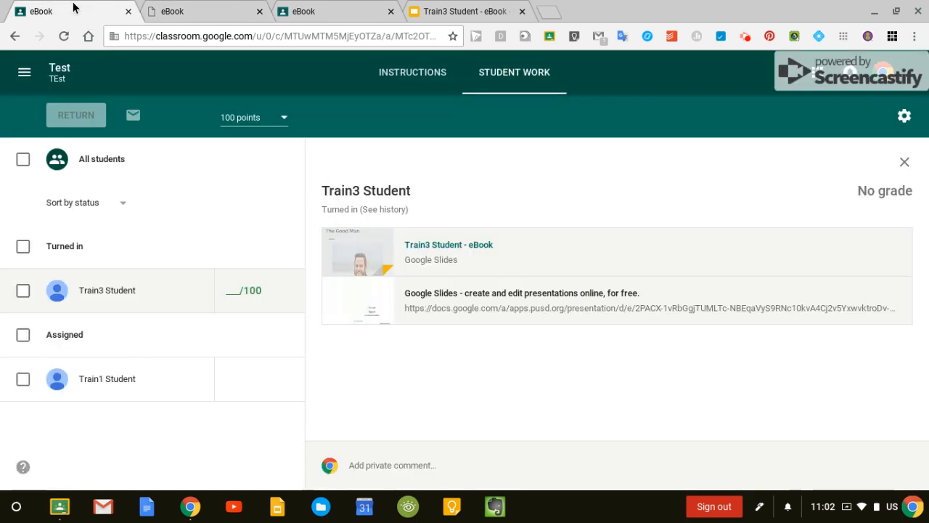
left_click(534, 308)
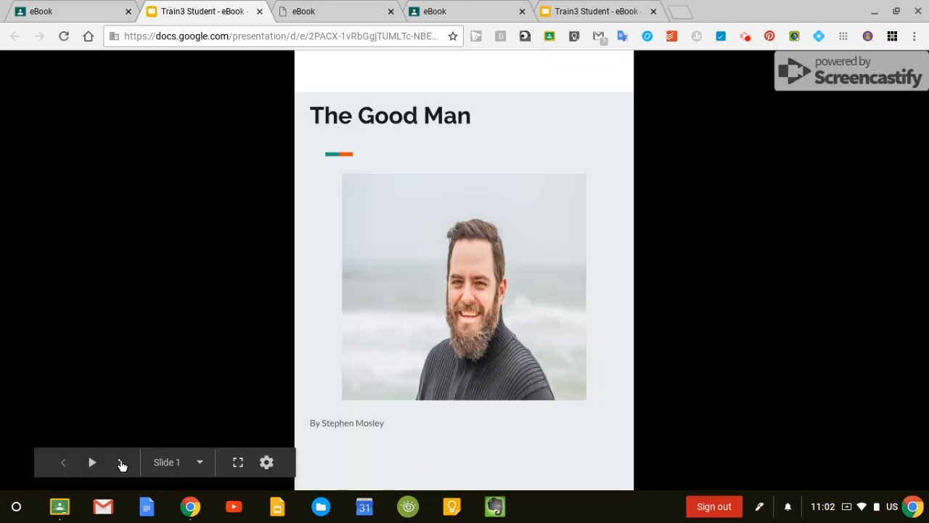
left_click(125, 302)
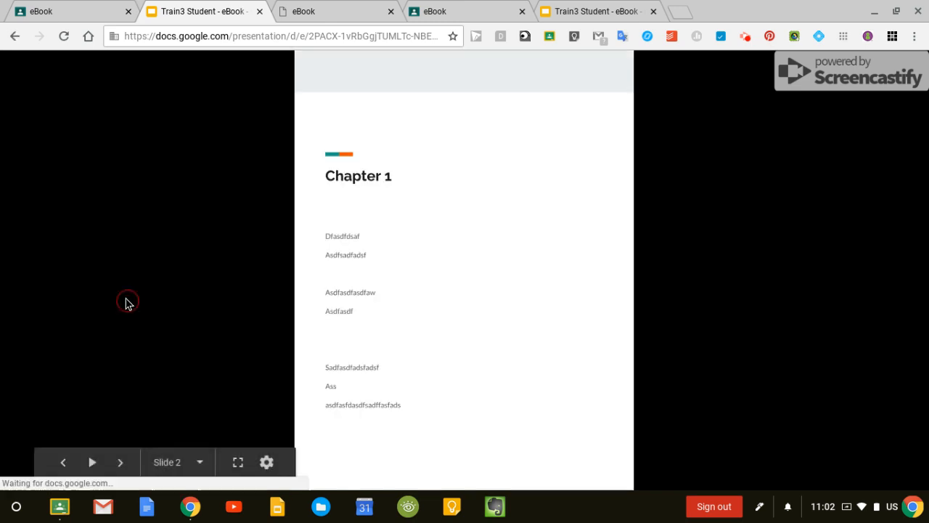
left_click(118, 472)
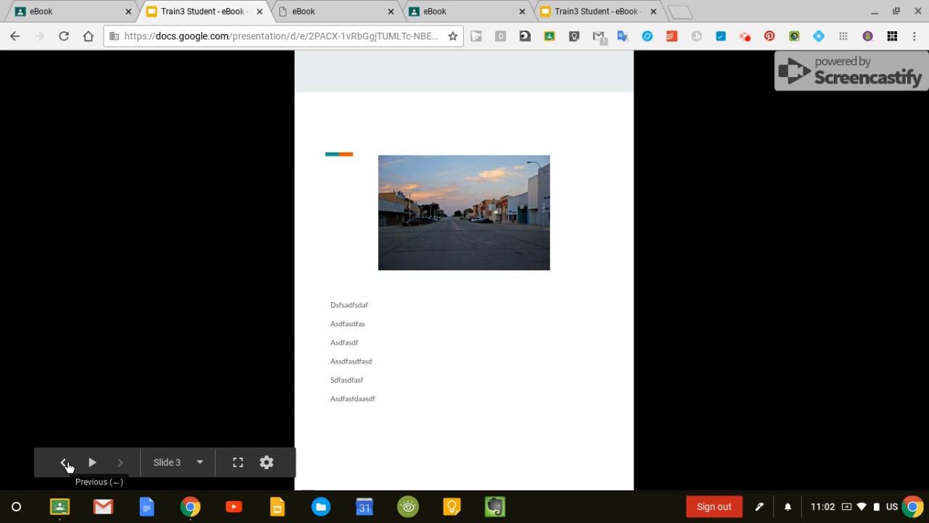
left_click(66, 464)
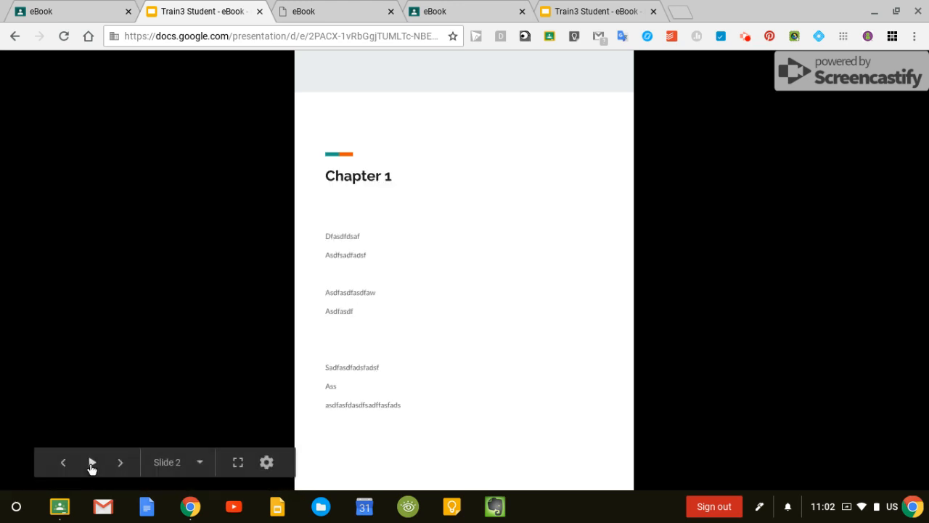
left_click(92, 464)
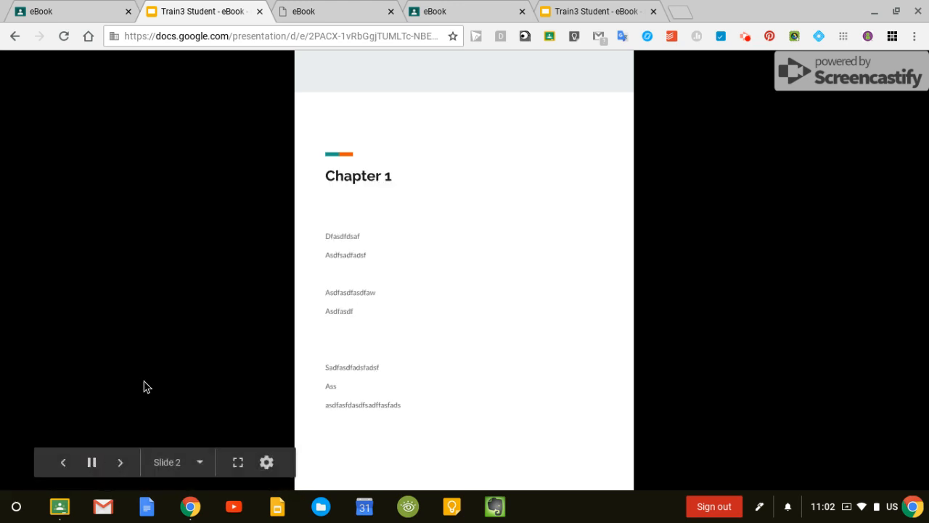
left_click(121, 465)
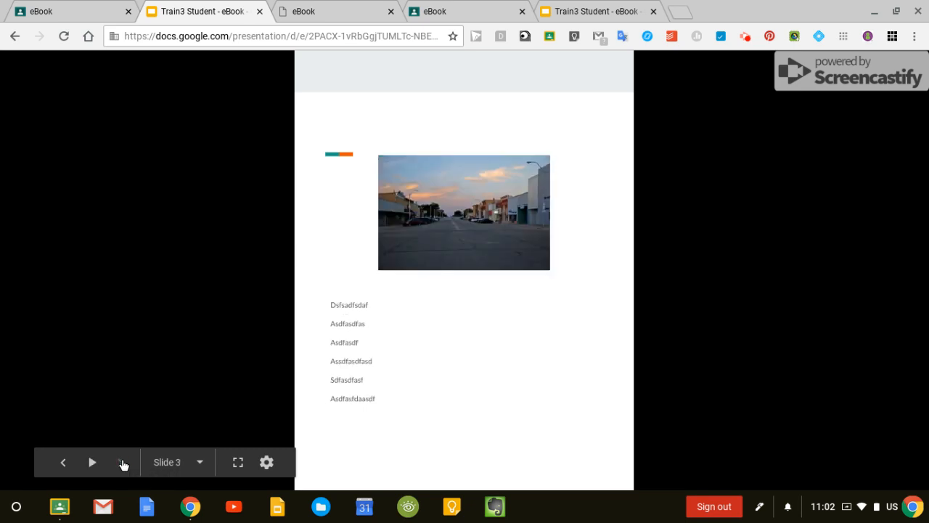
left_click(62, 464)
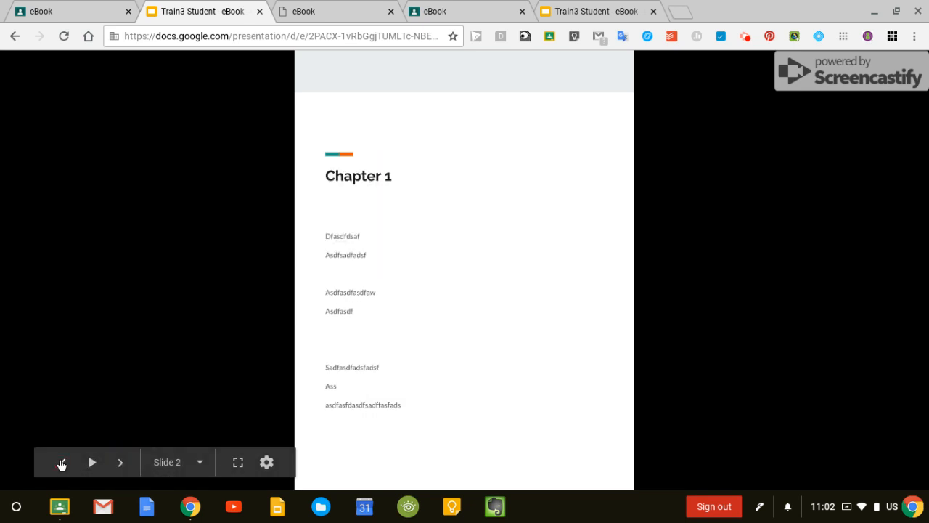
left_click(61, 464)
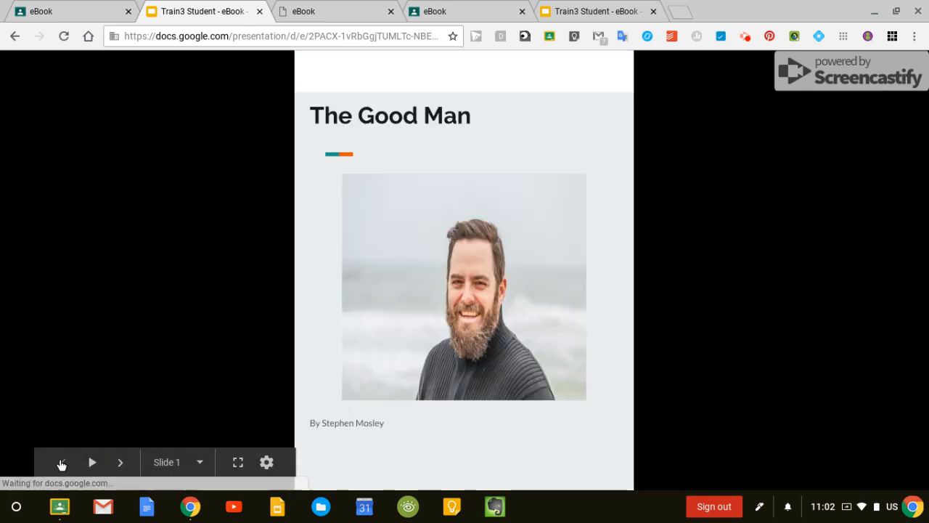
left_click(122, 463)
left_click(123, 464)
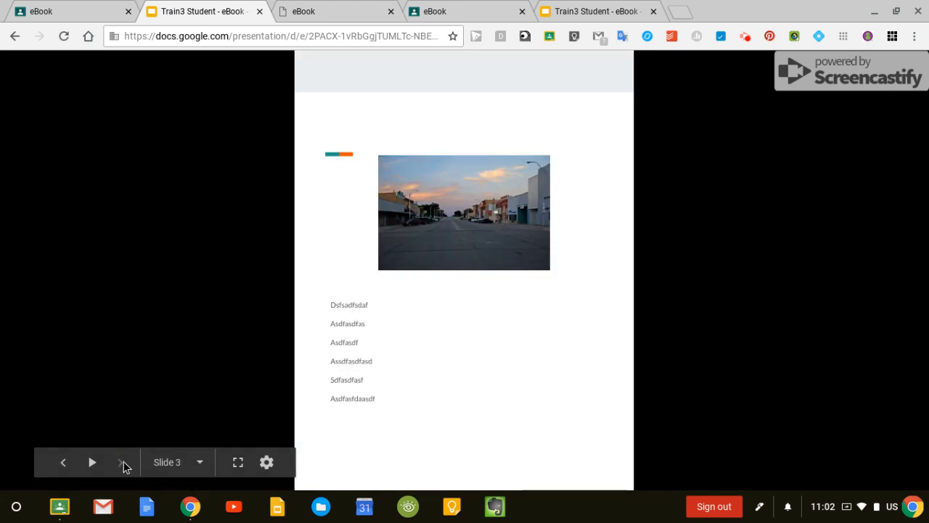
left_click(36, 13)
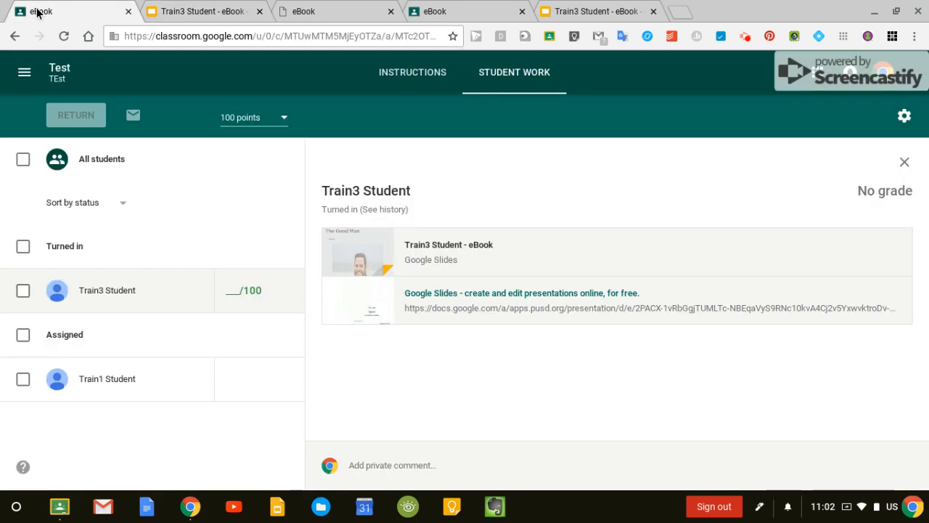